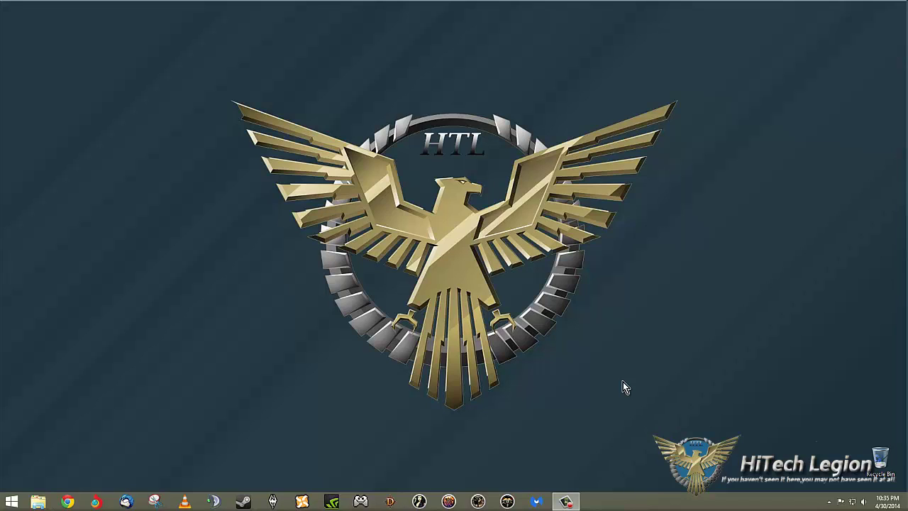
- Launch the Tt eSPORTS Level 10 M mouse software and switch to Profile 2
click(10, 502)
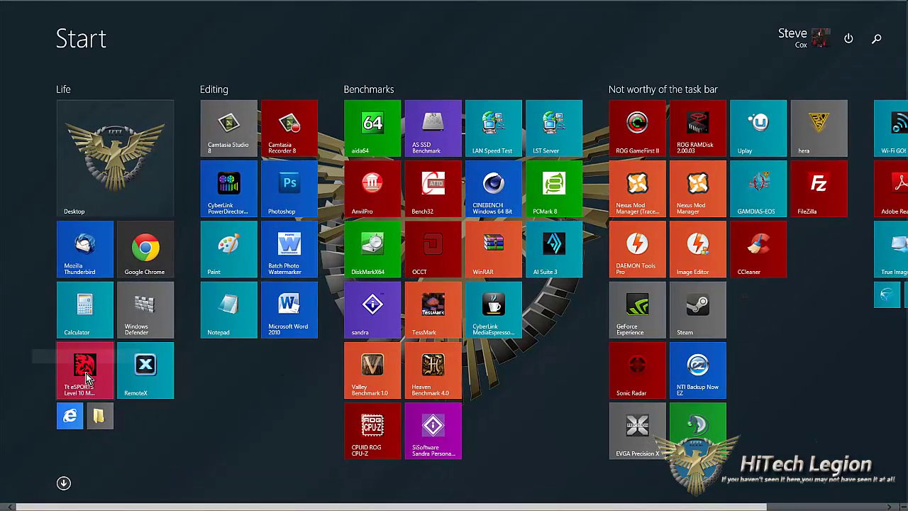
click(84, 377)
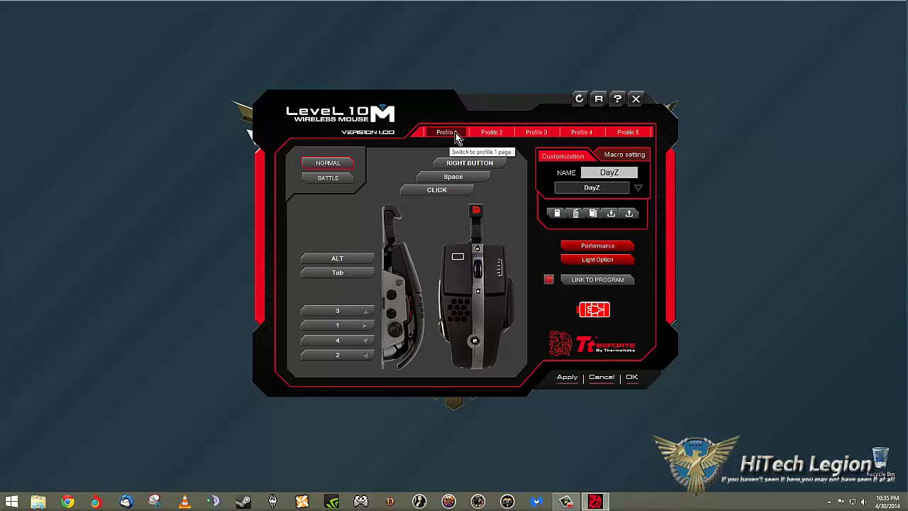
click(494, 133)
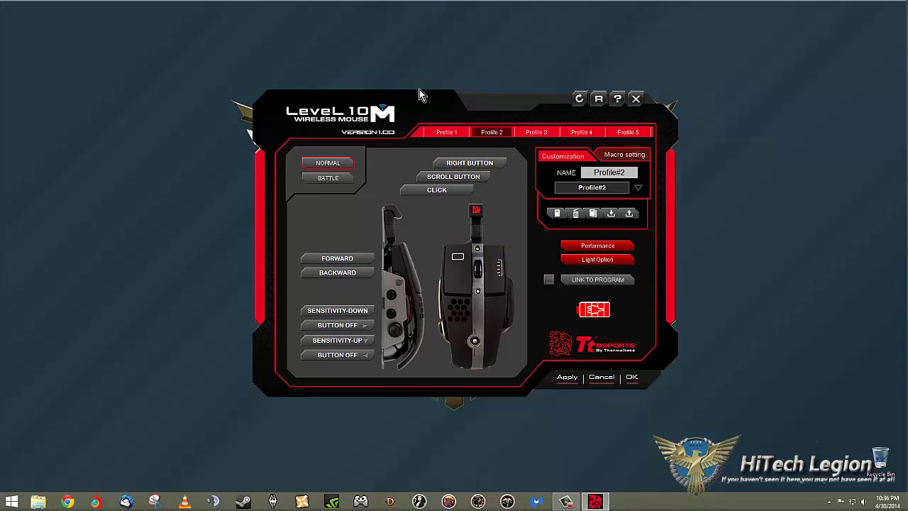
- Assign the keyboard key W to the mouse's right button in Profile 2
click(499, 166)
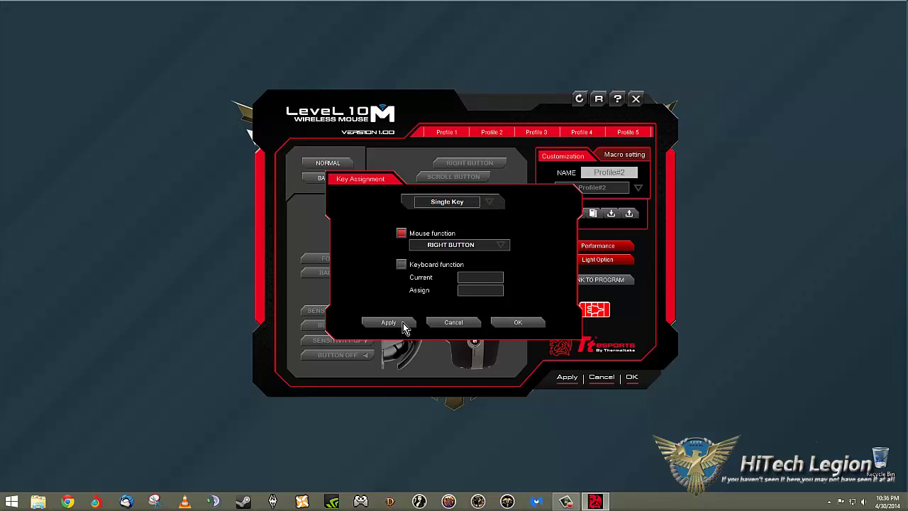
click(401, 265)
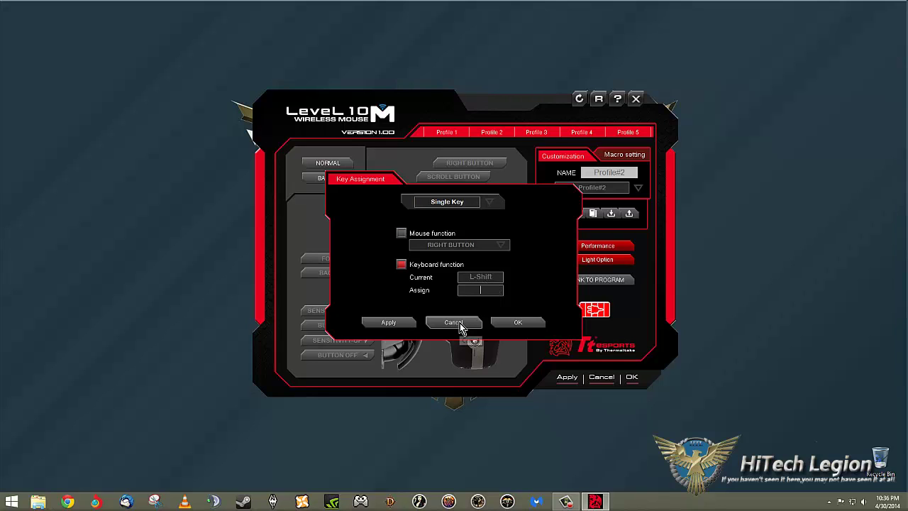
key(w)
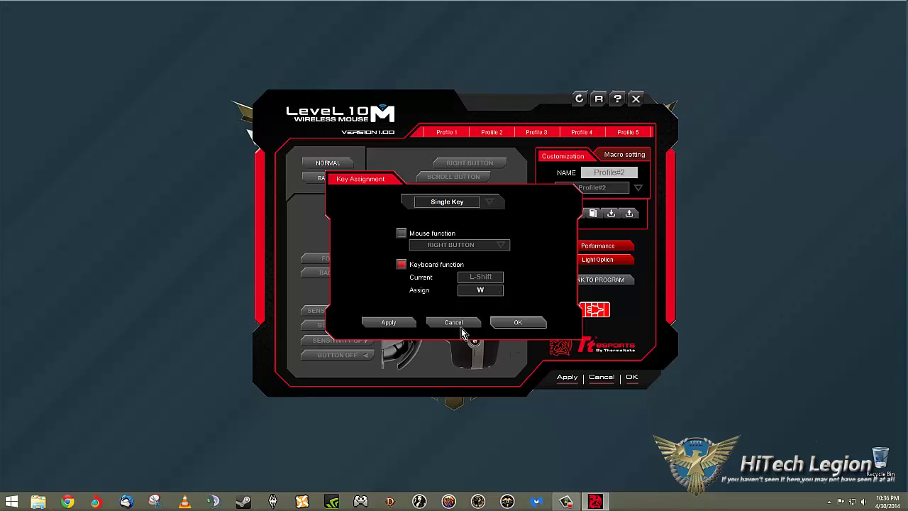
click(520, 323)
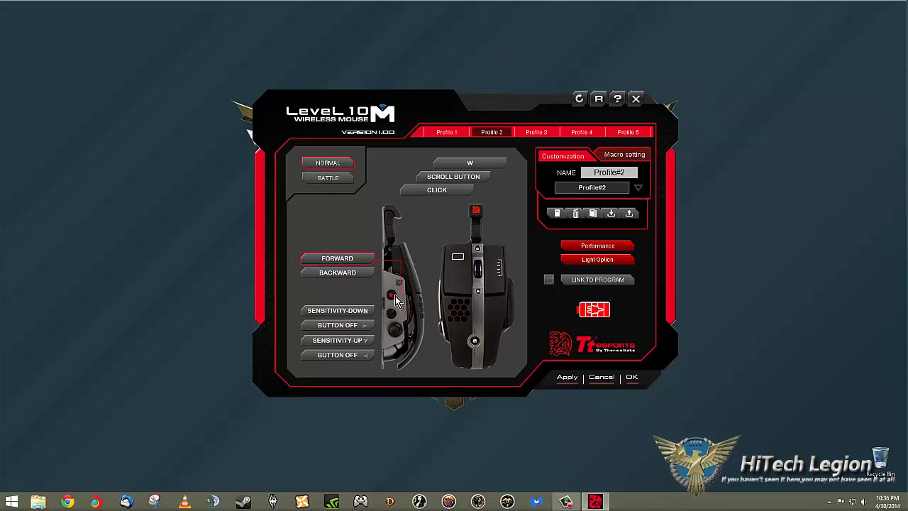
- Reassign the Forward side button to the RIGHT BUTTON mouse function
click(341, 258)
click(401, 236)
click(501, 246)
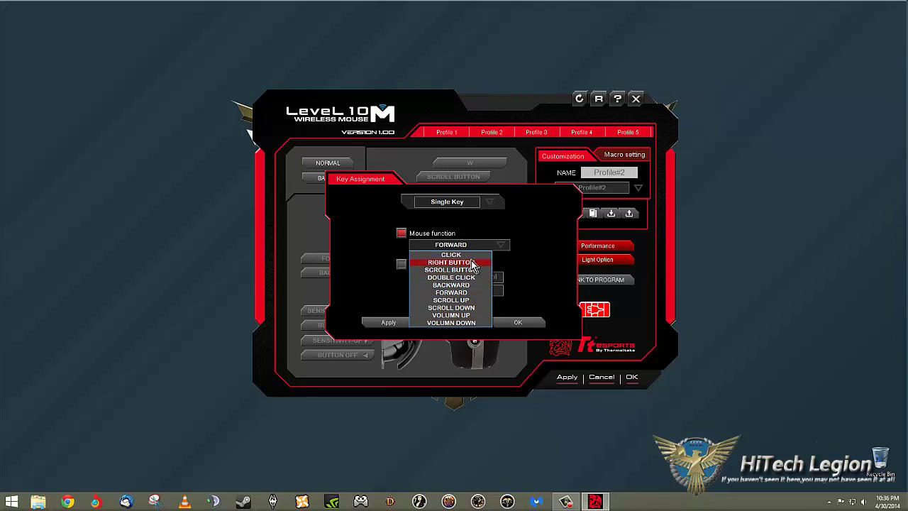
click(470, 270)
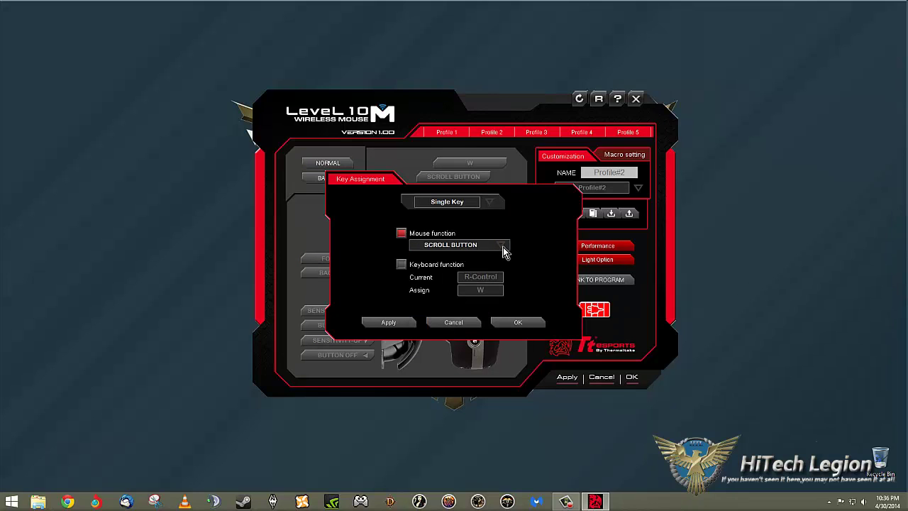
click(501, 246)
click(451, 263)
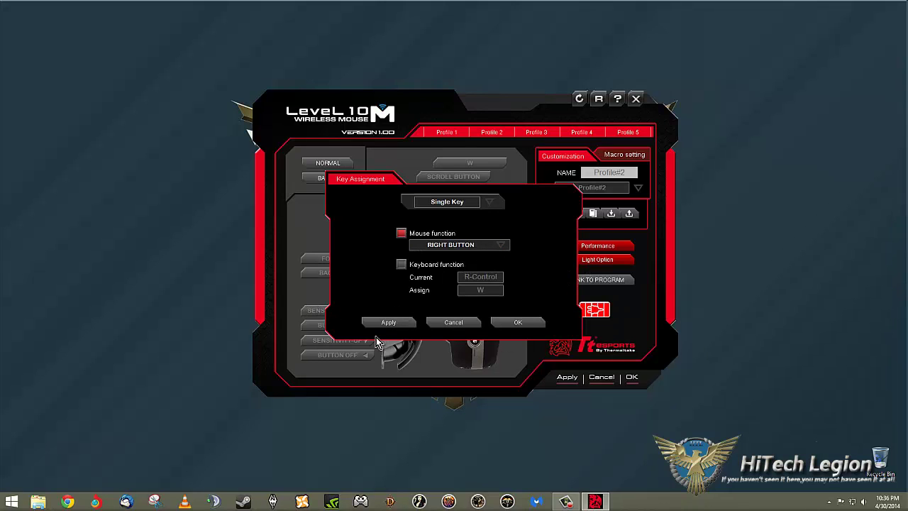
click(518, 322)
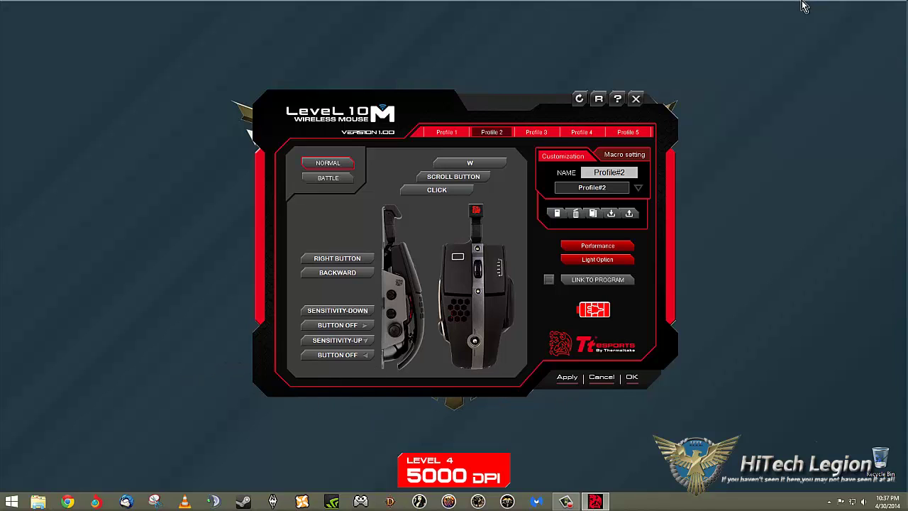
- Examine the assignment types and DPI level settings of the Sensitivity-Down button, discarding any slider change
click(350, 314)
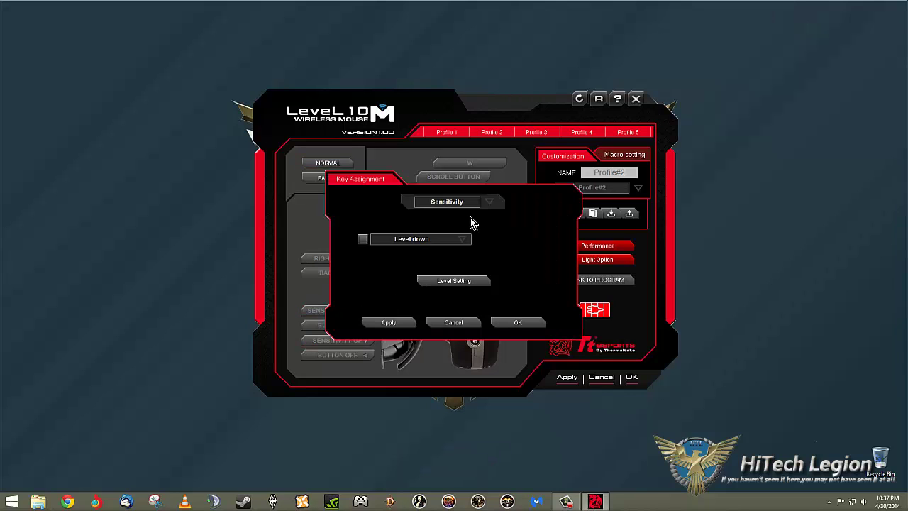
click(488, 203)
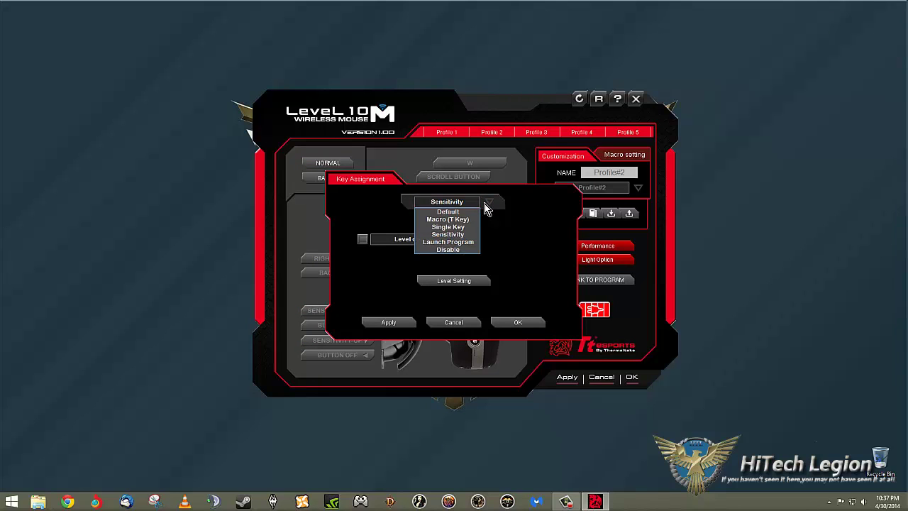
click(488, 203)
click(455, 285)
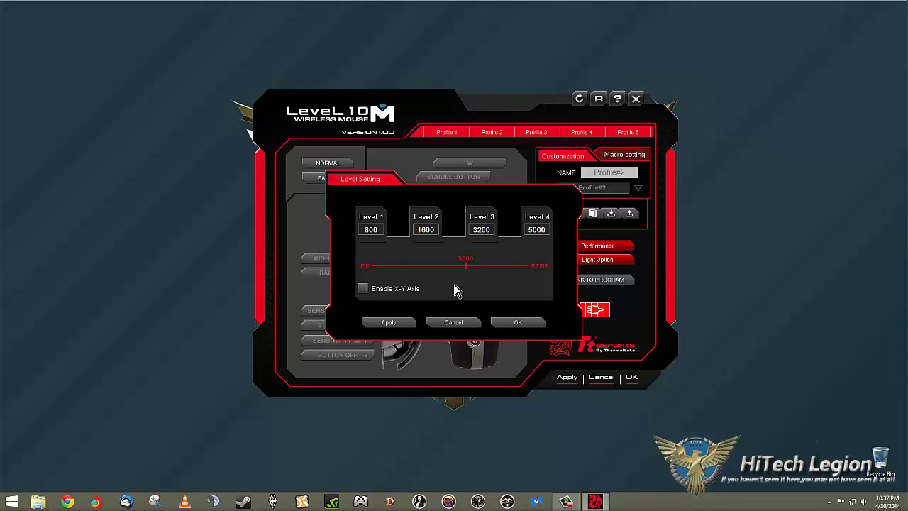
click(515, 322)
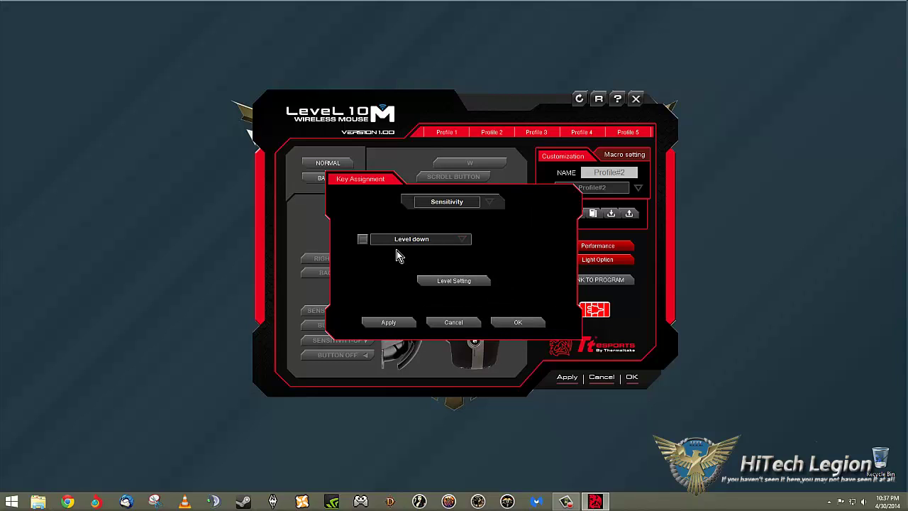
click(461, 281)
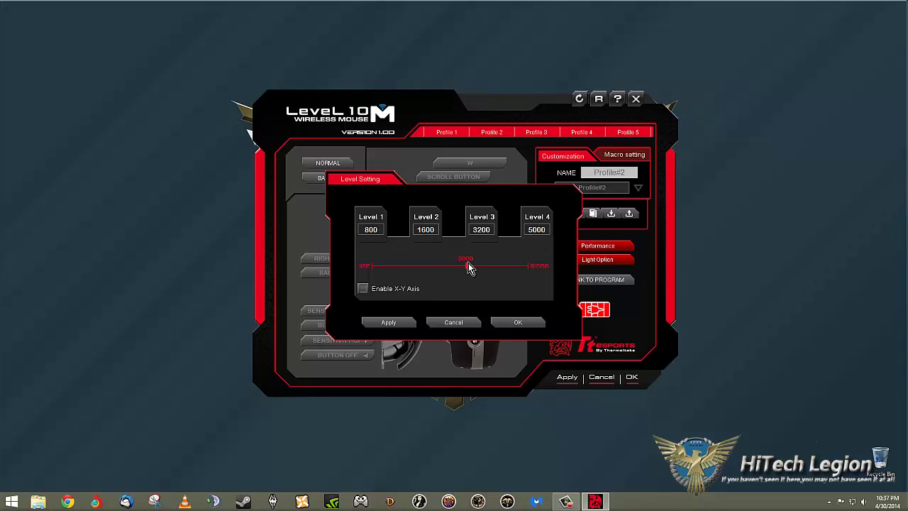
drag(474, 268, 541, 279)
click(462, 324)
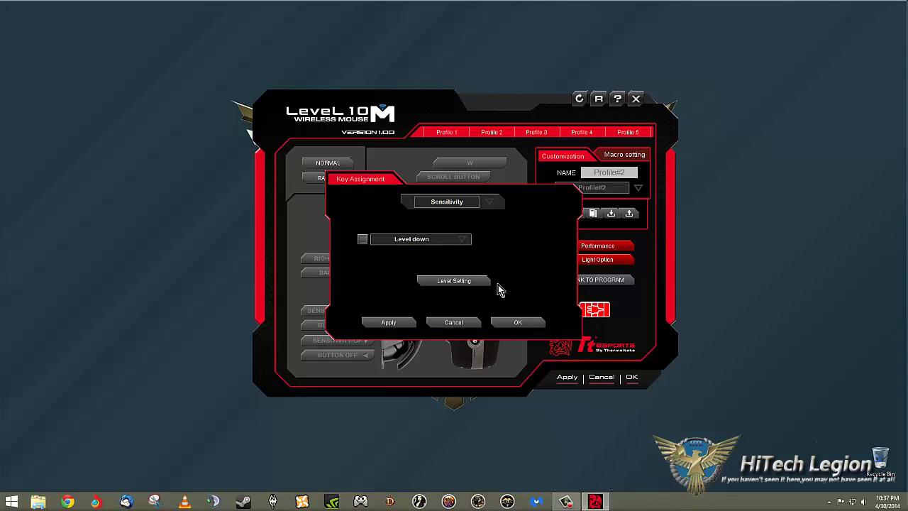
- Create a new macro in the macro settings and name it "spell"
click(635, 162)
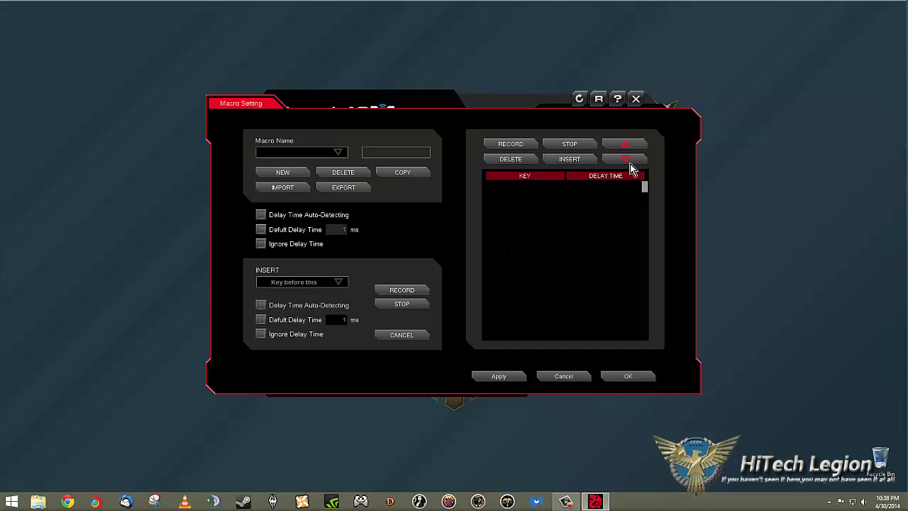
click(339, 153)
click(322, 155)
click(296, 158)
click(284, 172)
click(283, 173)
drag(413, 151, 366, 153)
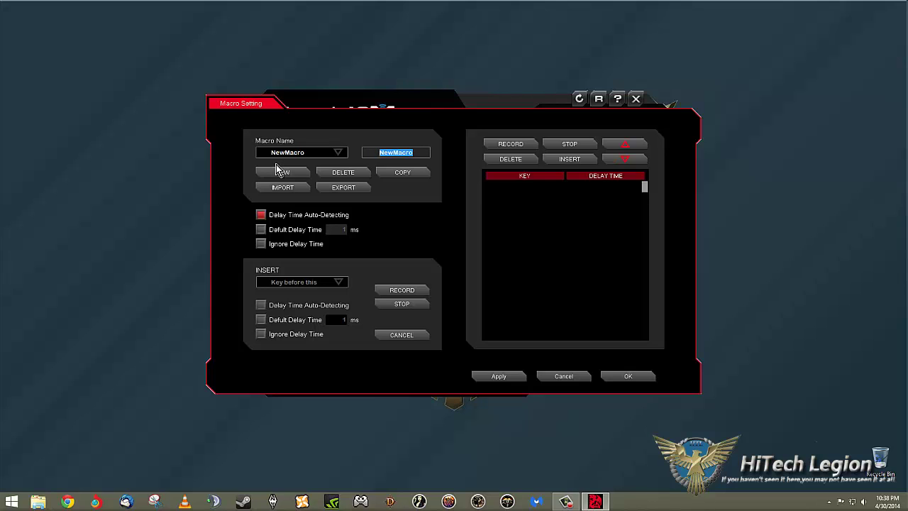
key(BackSpace)
key(Return)
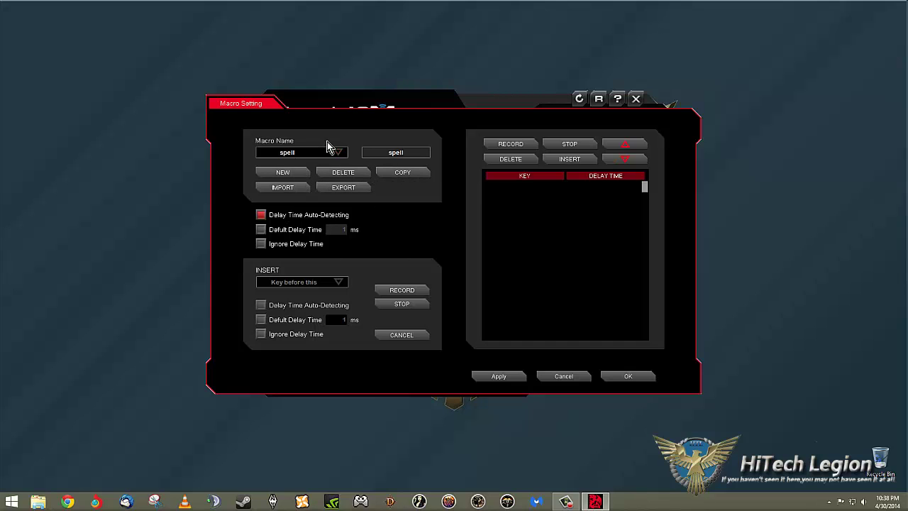
- Try a default delay time of 9999 ms for the macro and clear the value
click(262, 230)
text(000)
key(BackSpace)
key(BackSpace)
key(BackSpace)
key(BackSpace)
text(9999)
key(BackSpace)
key(BackSpace)
key(BackSpace)
key(BackSpace)
- Record the keys W, A, D, F, S, 1, 2, 1, 2, 4 into the "spell" macro with delay time ignored, and save it
click(262, 244)
click(511, 148)
key(w)
key(a)
key(d)
key(f)
key(s)
key(1)
key(2)
key(1)
key(2)
key(4)
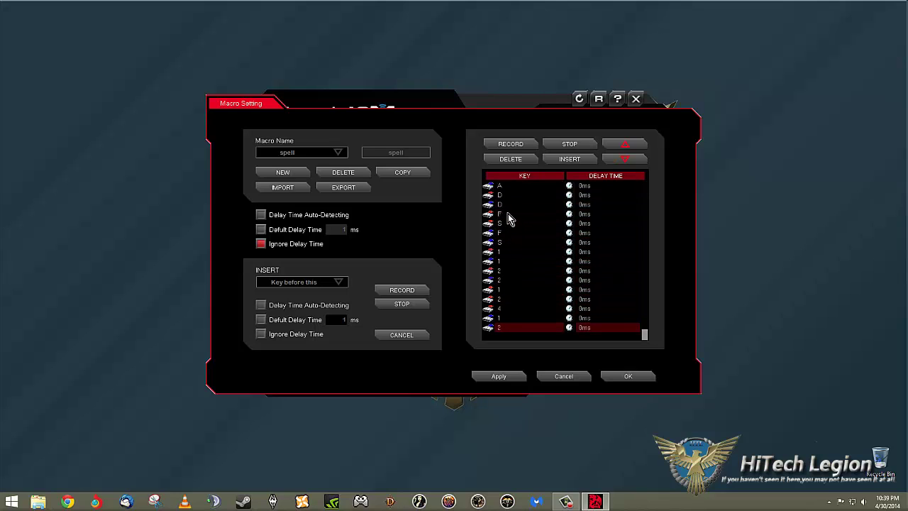
click(559, 147)
click(632, 378)
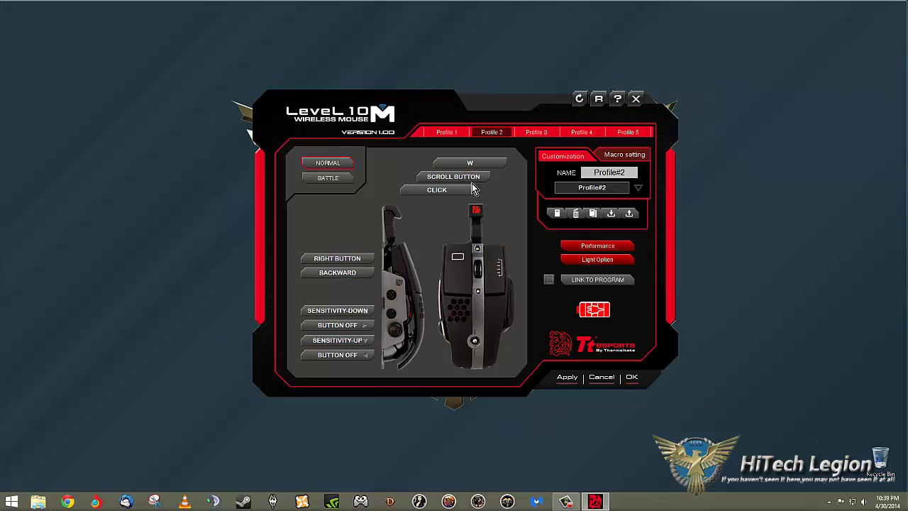
click(628, 156)
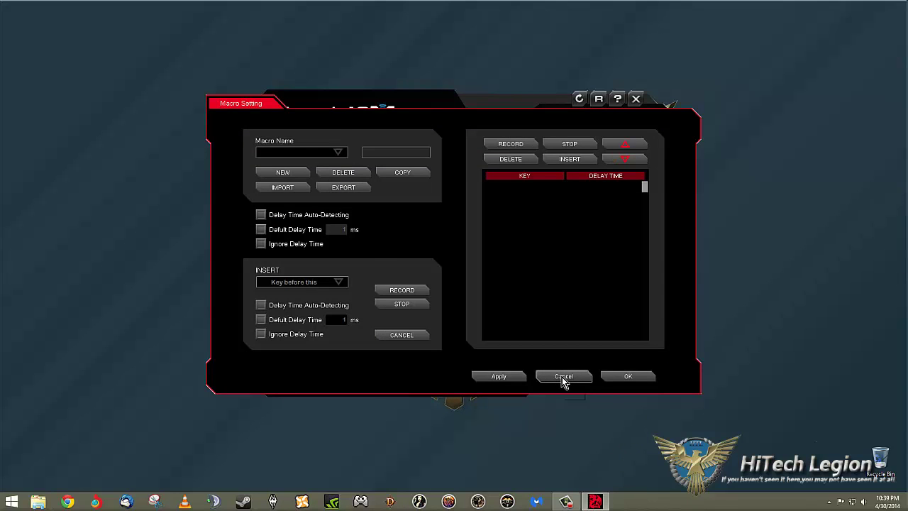
click(562, 377)
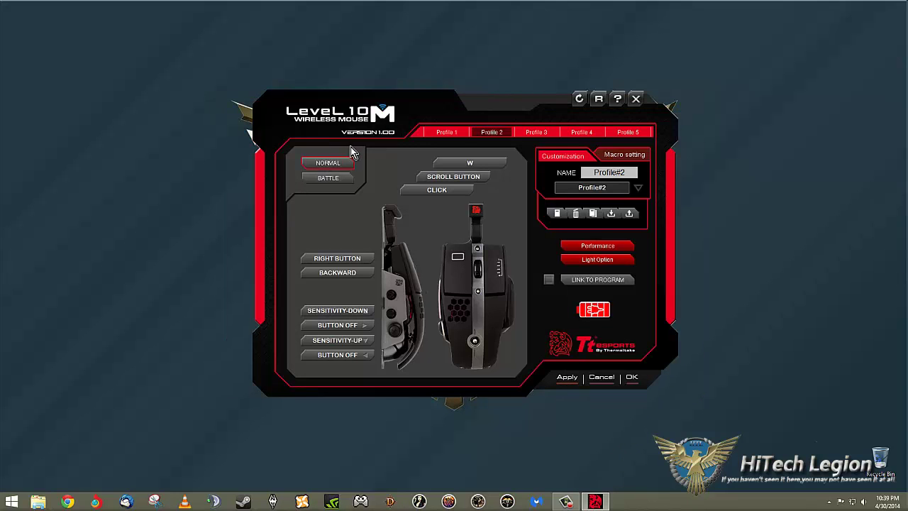
- Try the lift-off control and the separate X-Y axis option in the performance settings, and discard the changes
click(611, 246)
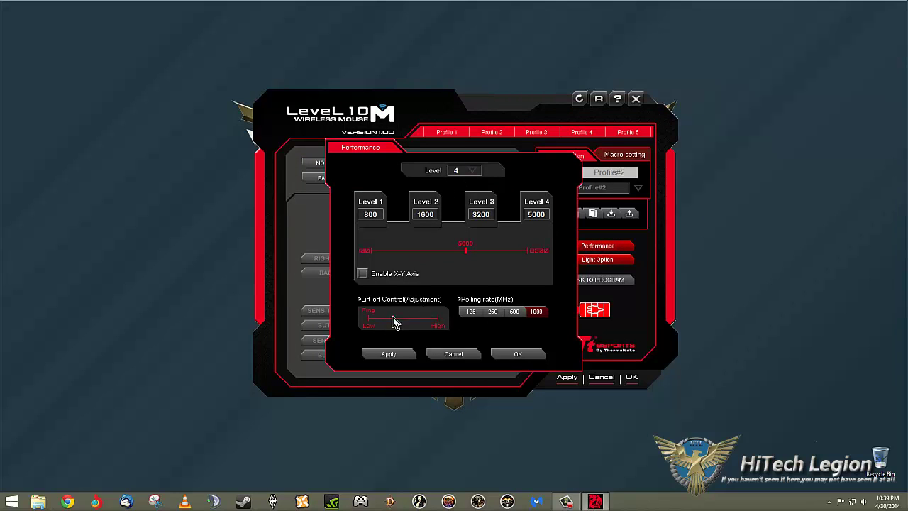
mouse_move(393, 320)
mouse_down()
mouse_move(369, 323)
mouse_move(391, 323)
mouse_up()
drag(454, 325, 392, 327)
drag(391, 324, 389, 324)
click(362, 278)
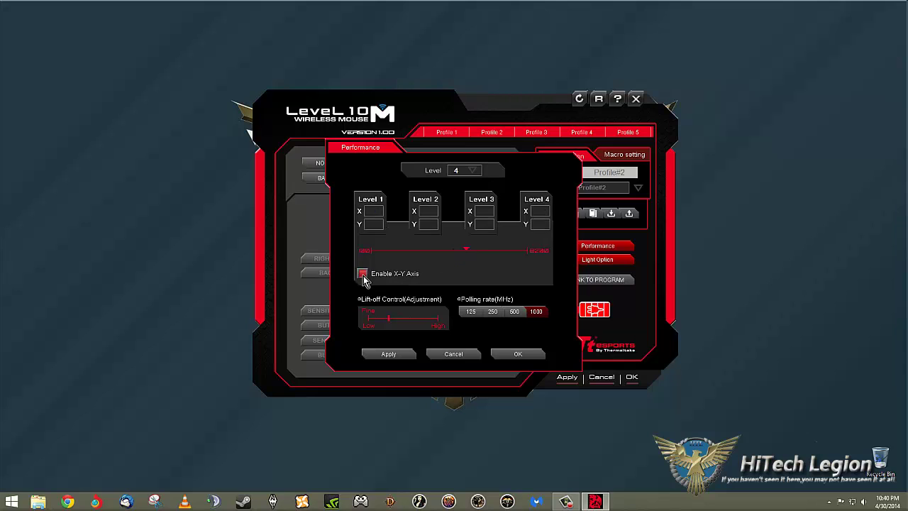
click(364, 279)
click(363, 276)
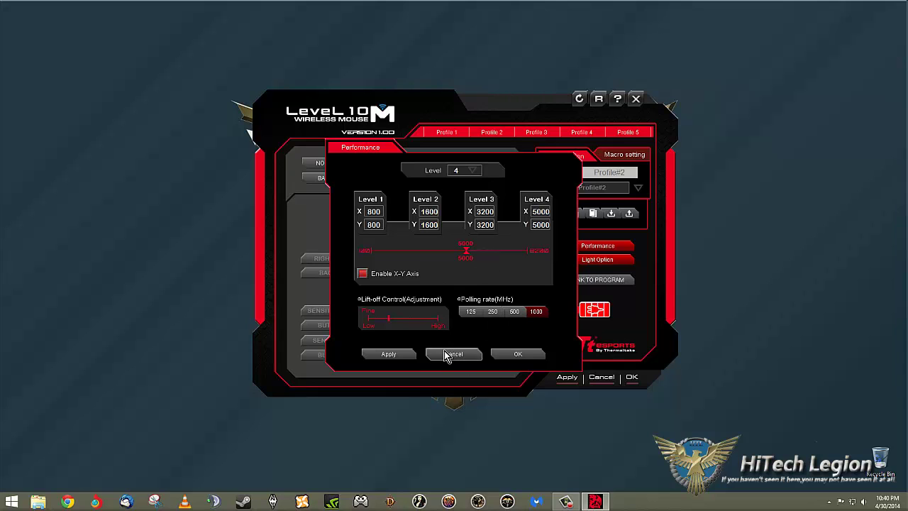
click(363, 273)
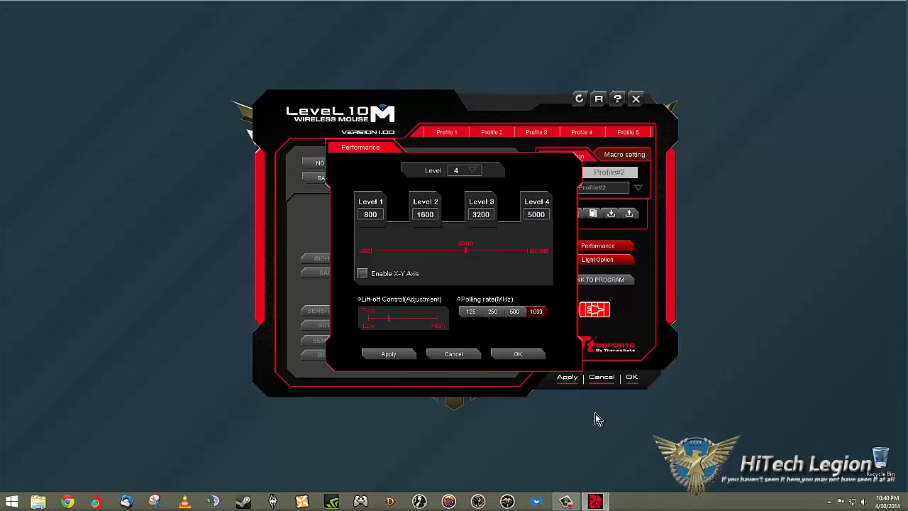
click(450, 354)
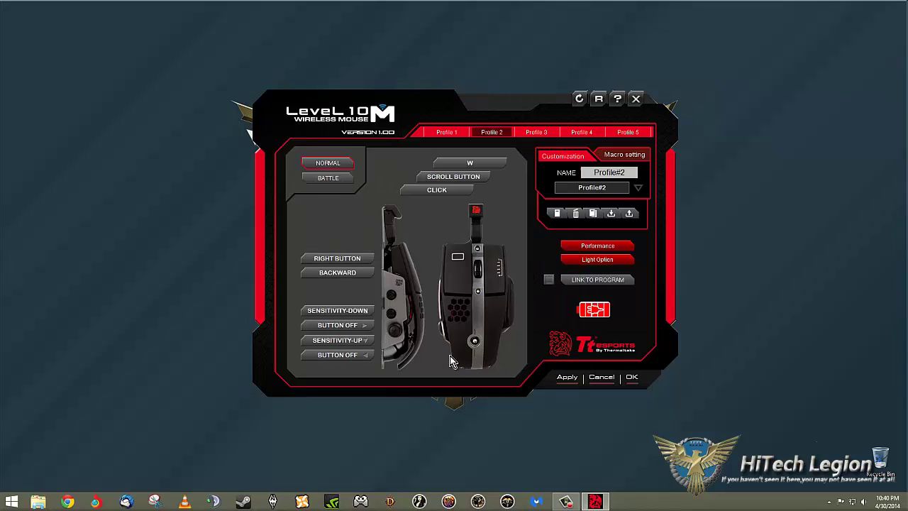
- Try a shorter idle time before sleep mode in the wireless power plan, and discard the change
click(595, 311)
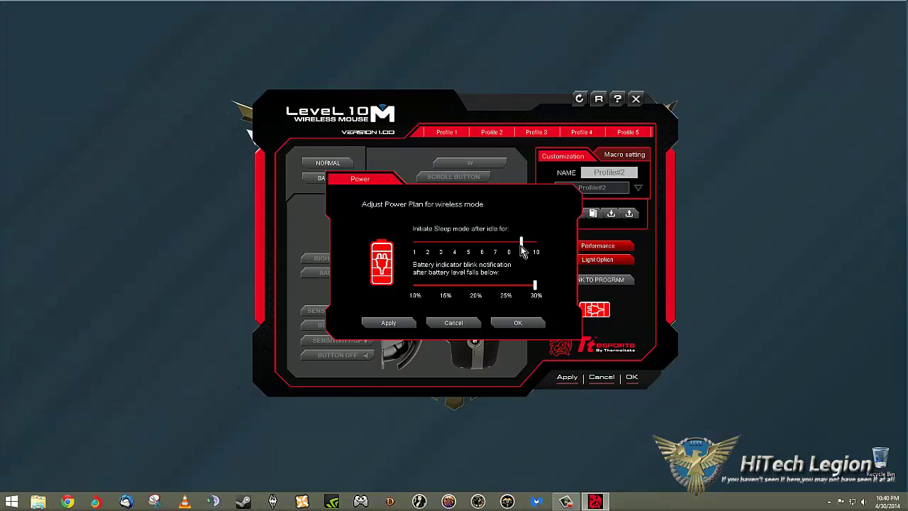
mouse_move(521, 243)
mouse_down()
mouse_move(455, 245)
mouse_move(510, 245)
mouse_up()
click(459, 329)
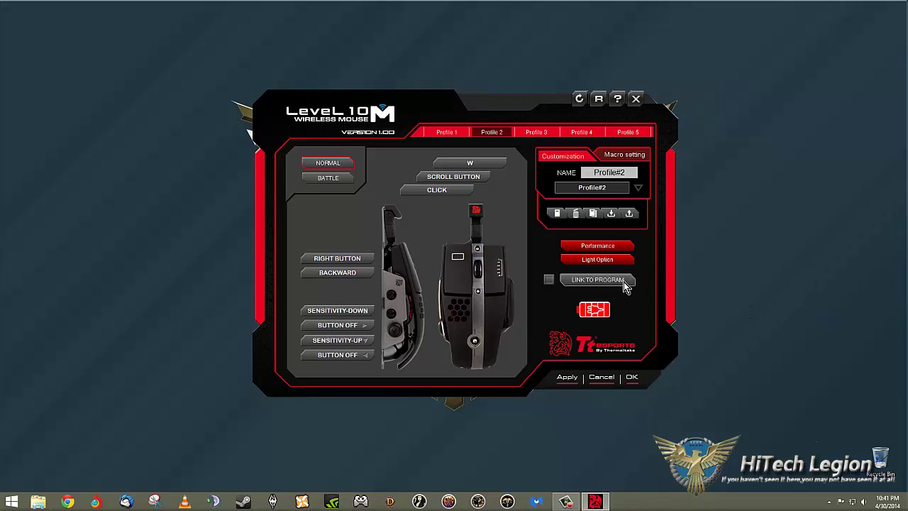
click(597, 315)
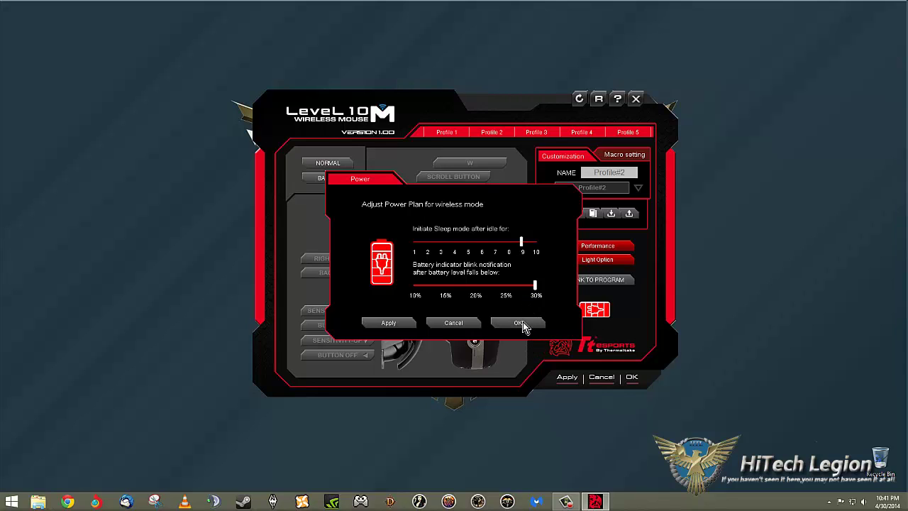
click(455, 324)
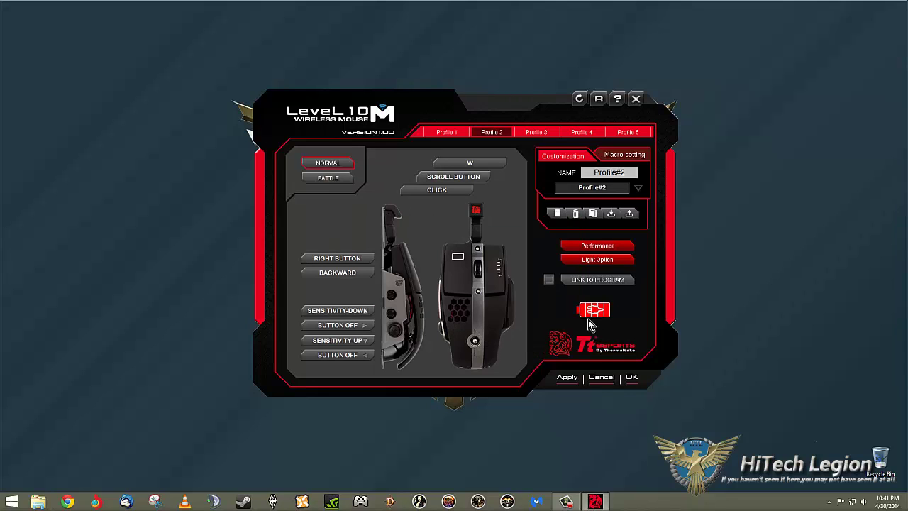
- Enable program linking for Profile 2, browse the DayZ folder for an executable, and leave without choosing one
click(549, 281)
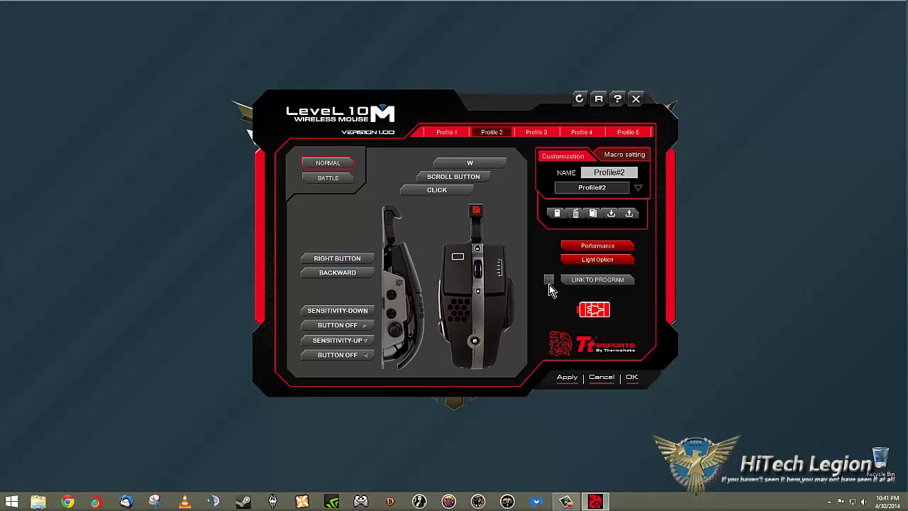
click(605, 282)
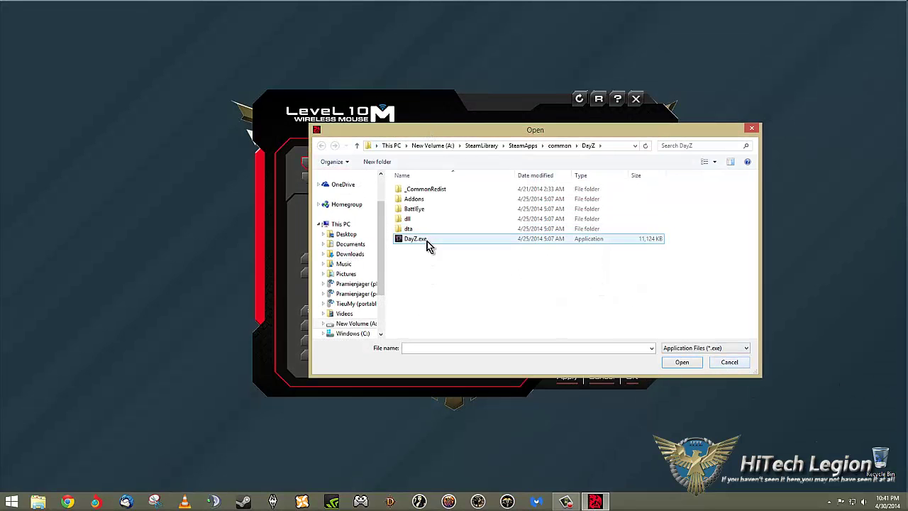
click(739, 366)
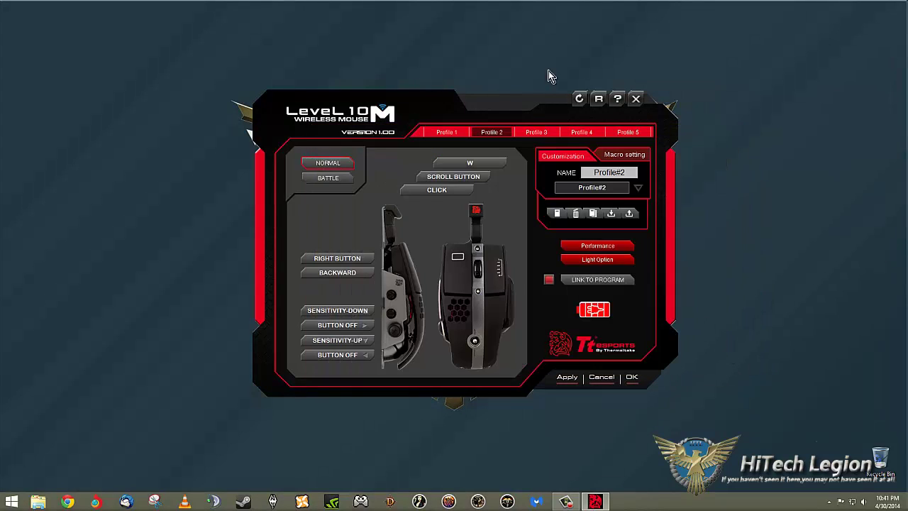
- Switch from Profile 2 to Profile 1 and accept the warning about saving each game profile's settings
click(435, 135)
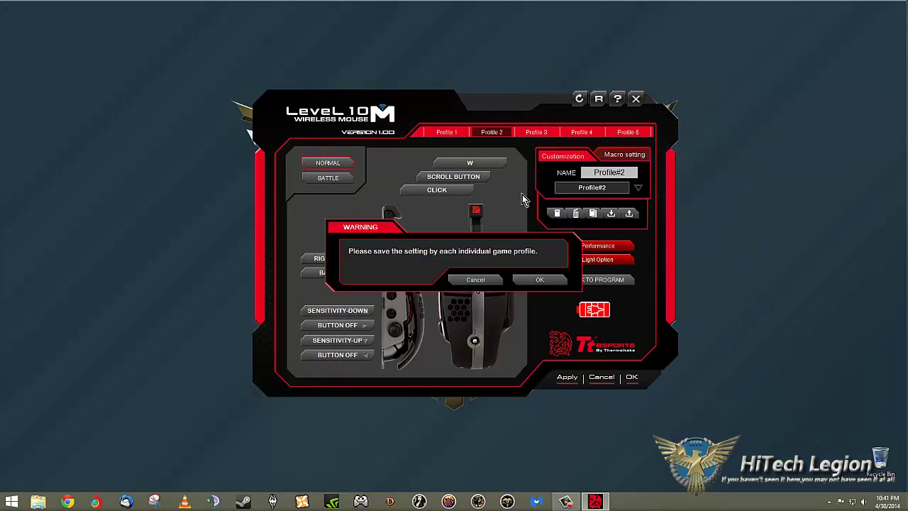
click(527, 282)
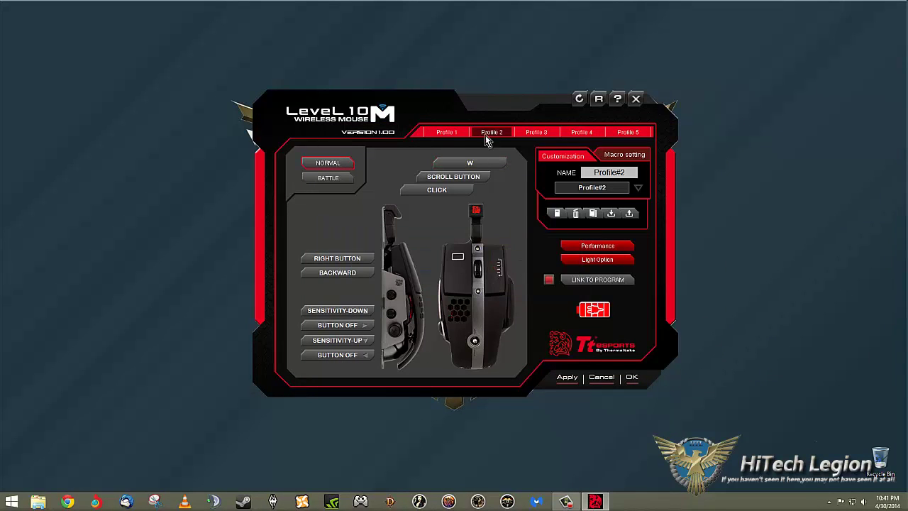
click(450, 133)
click(539, 280)
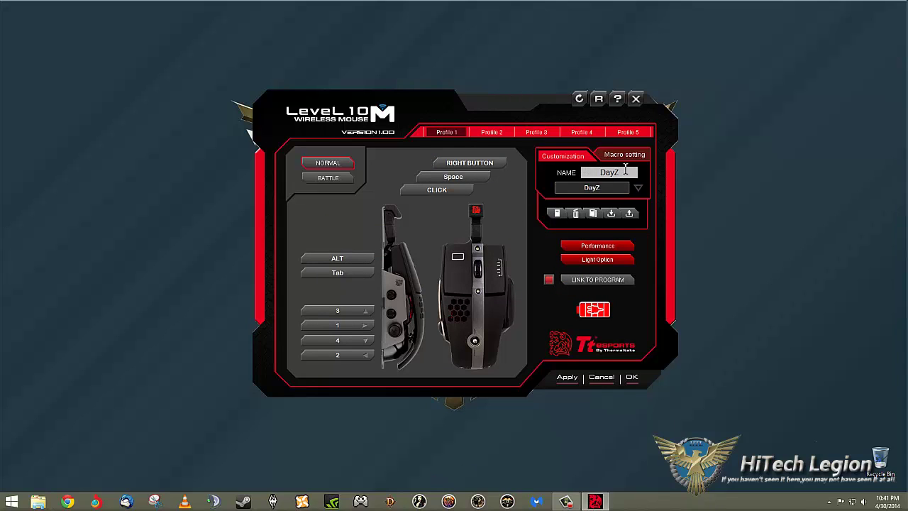
- Link Profile 1, named DayZ, to the DayZ.exe application
click(340, 311)
click(600, 281)
click(440, 241)
click(680, 361)
- Try battle mode for Profile 1, accept the illumination notice, and return to normal mode
click(334, 180)
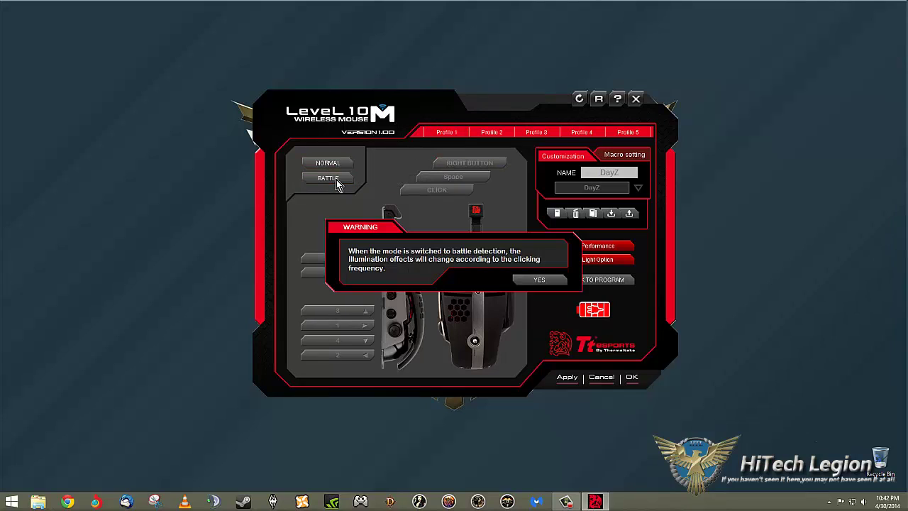
click(532, 280)
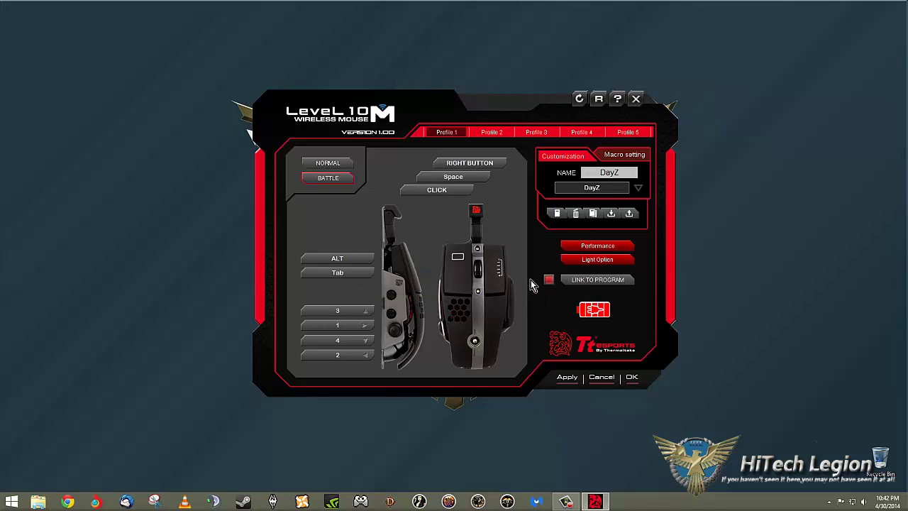
click(331, 165)
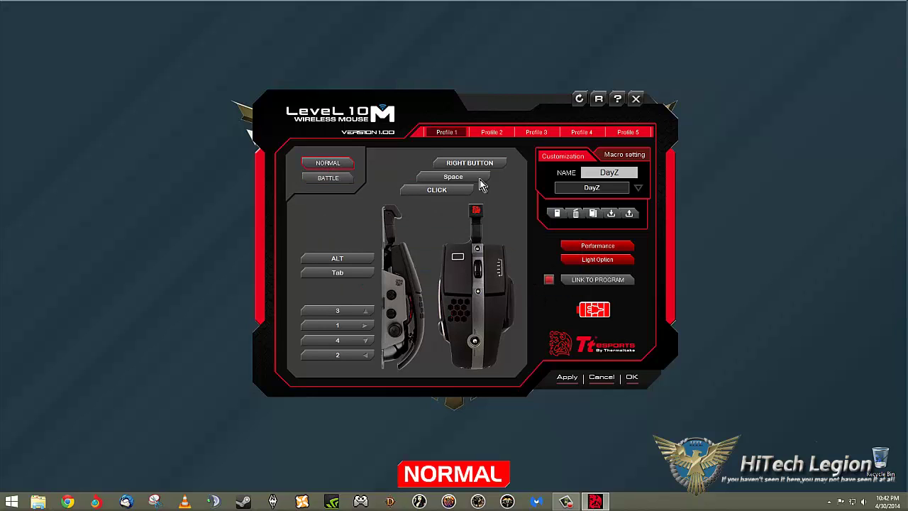
- Try to change the colour of the mouse's left-button light in the light options by shifting only the hue
click(609, 261)
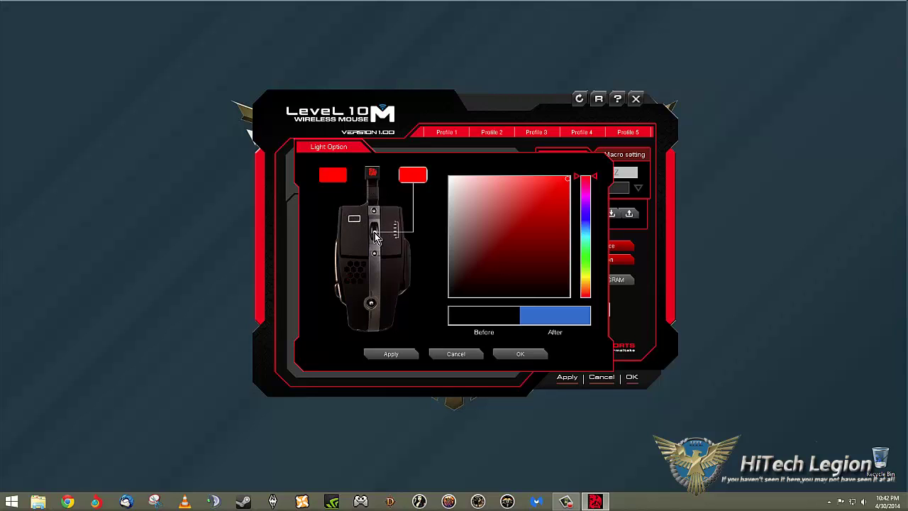
click(331, 176)
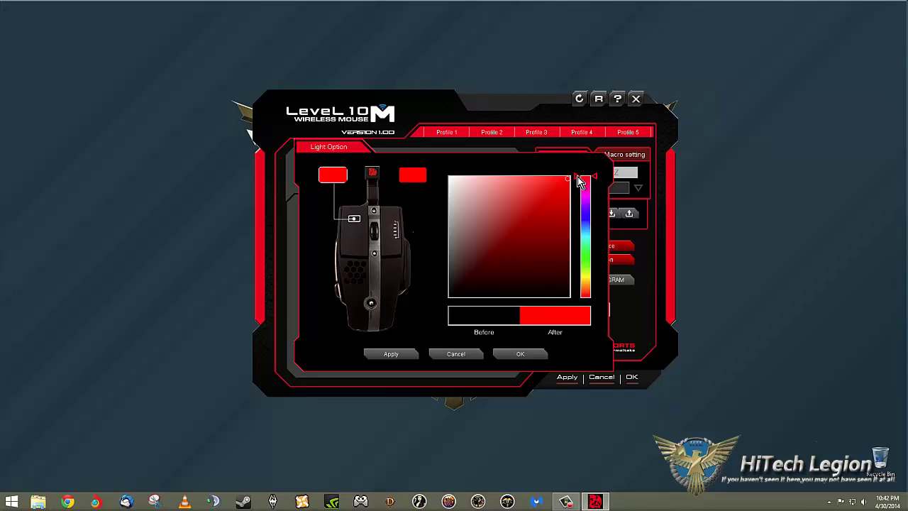
drag(586, 180, 570, 281)
click(522, 355)
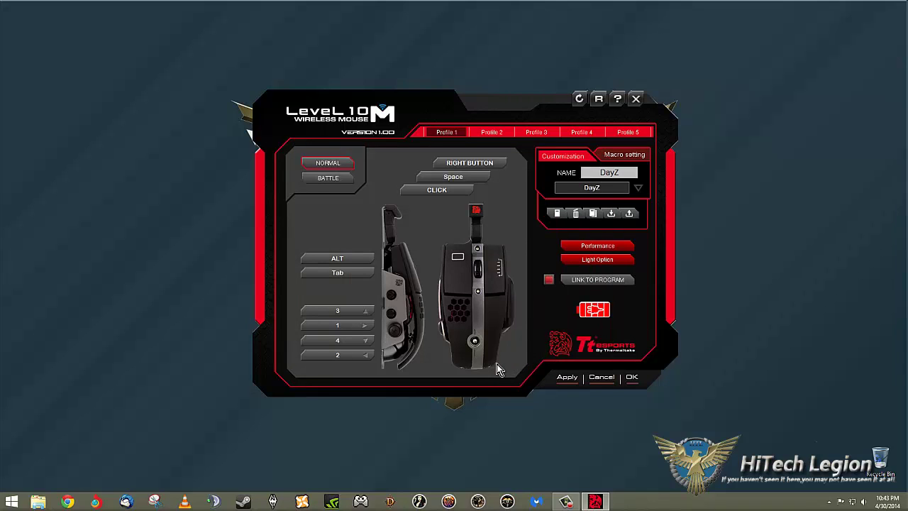
- Set the mouse's left-button light to a muted yellow in Profile 1's light options and apply it
click(600, 260)
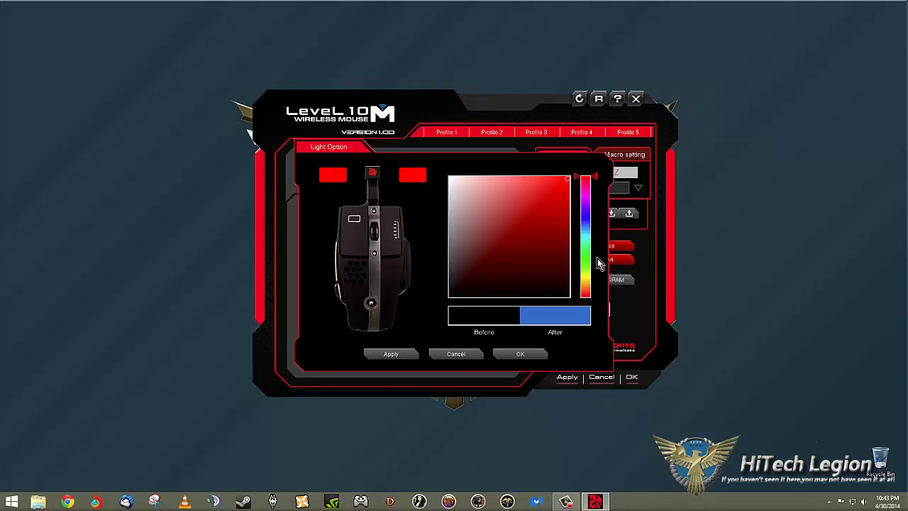
click(345, 176)
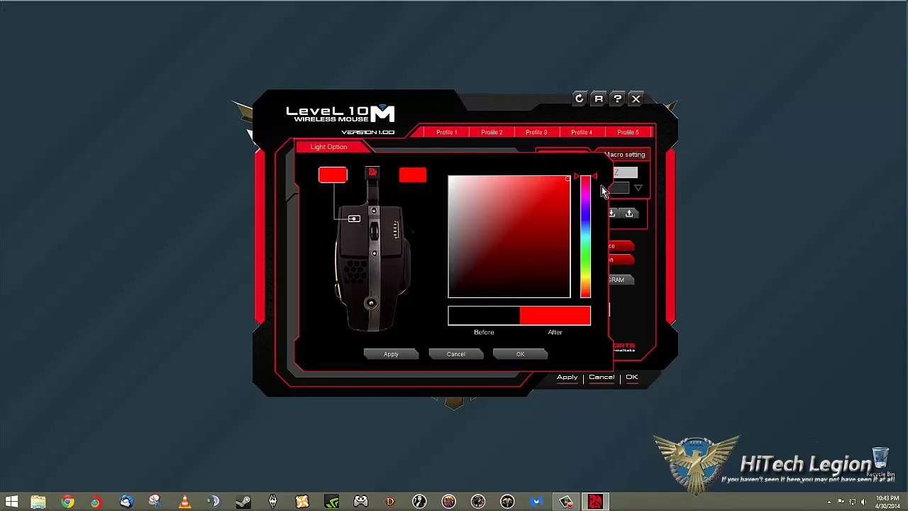
click(579, 270)
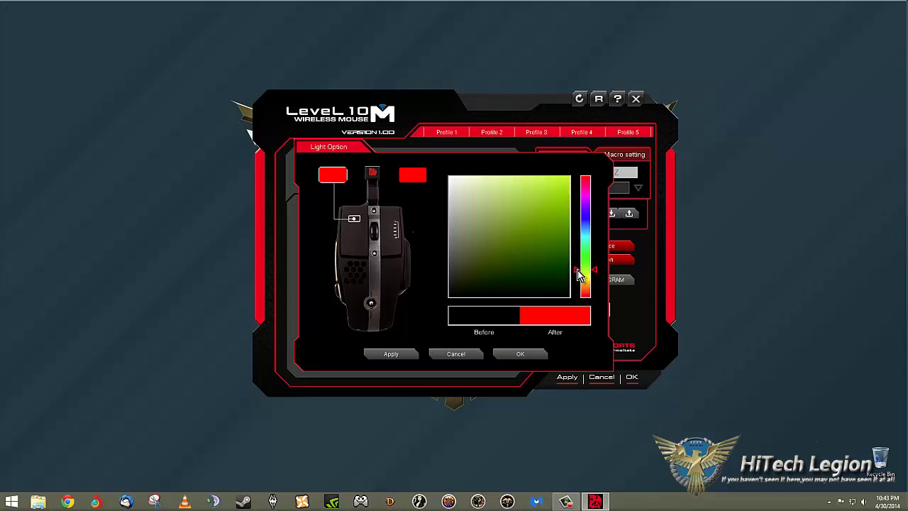
drag(579, 274, 578, 276)
click(528, 196)
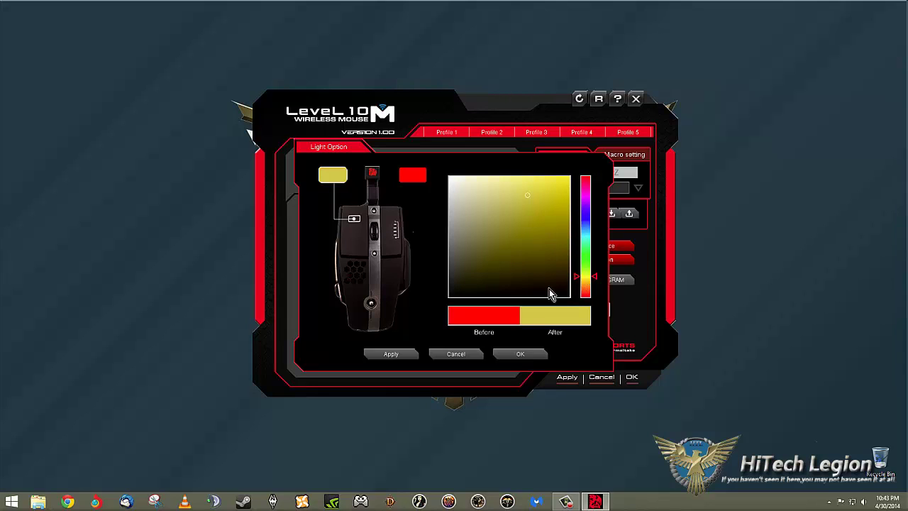
click(417, 356)
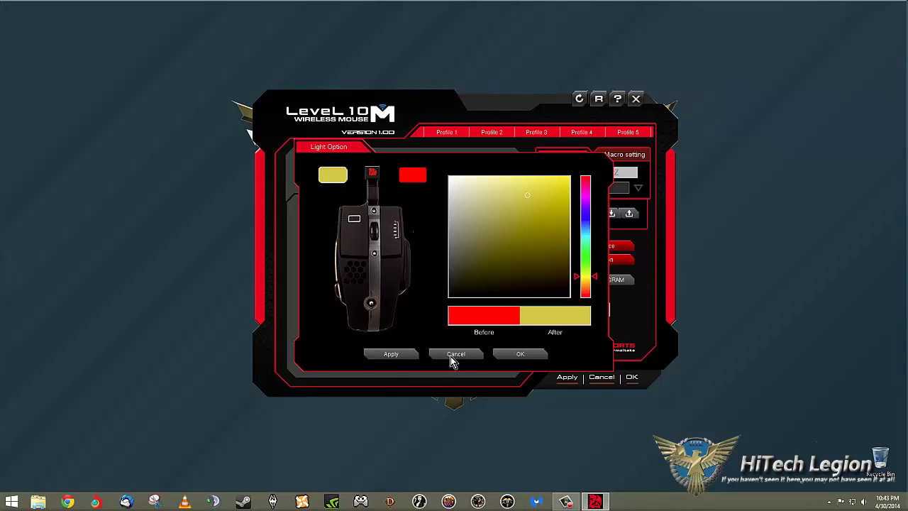
click(522, 354)
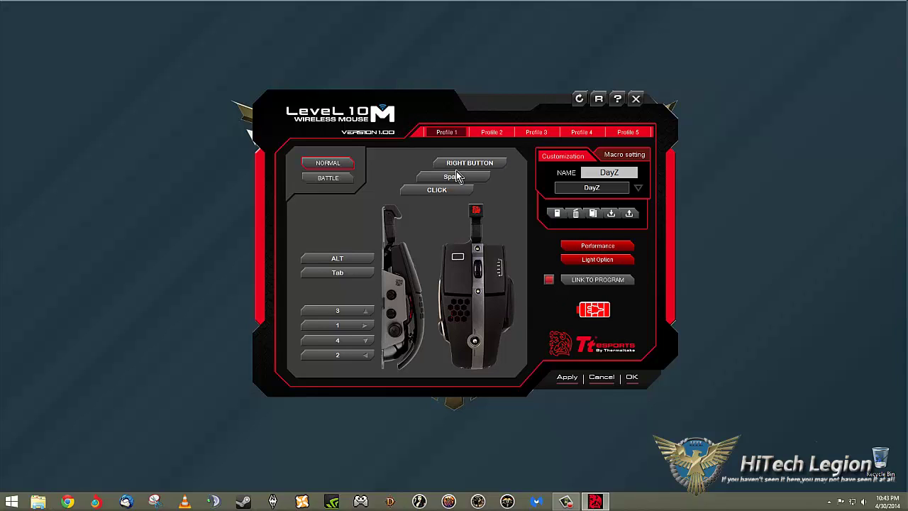
- Close the Level 10 M mouse software and launch it again
click(434, 197)
click(635, 98)
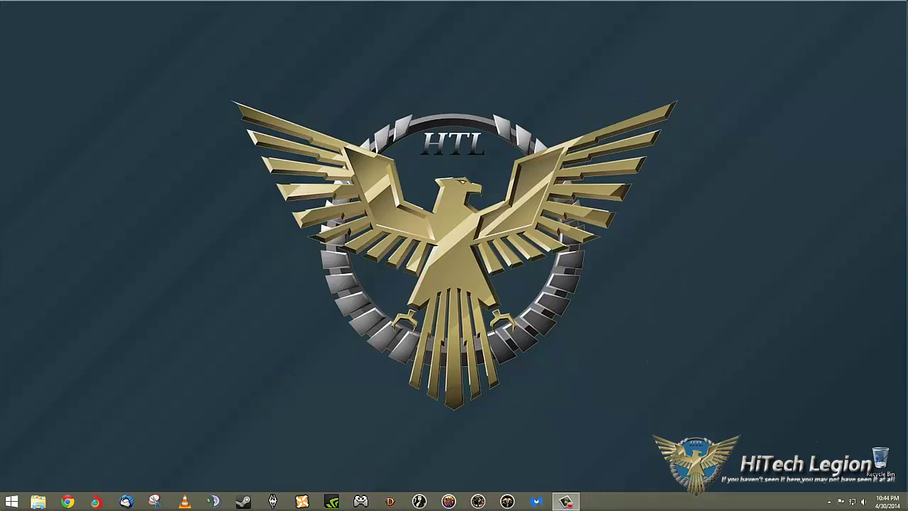
click(11, 502)
click(84, 369)
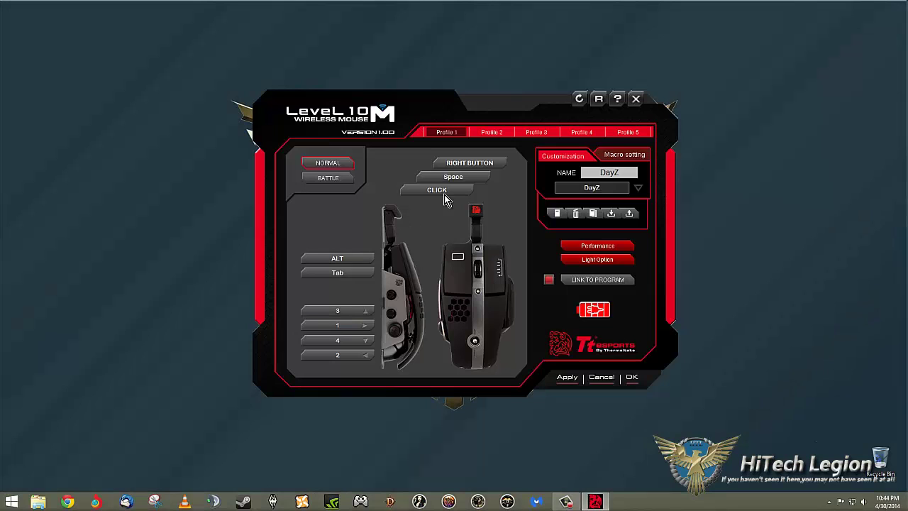
- Open the help and examine the Quick Installation Guide from the key features through the mouse features and functions
click(618, 100)
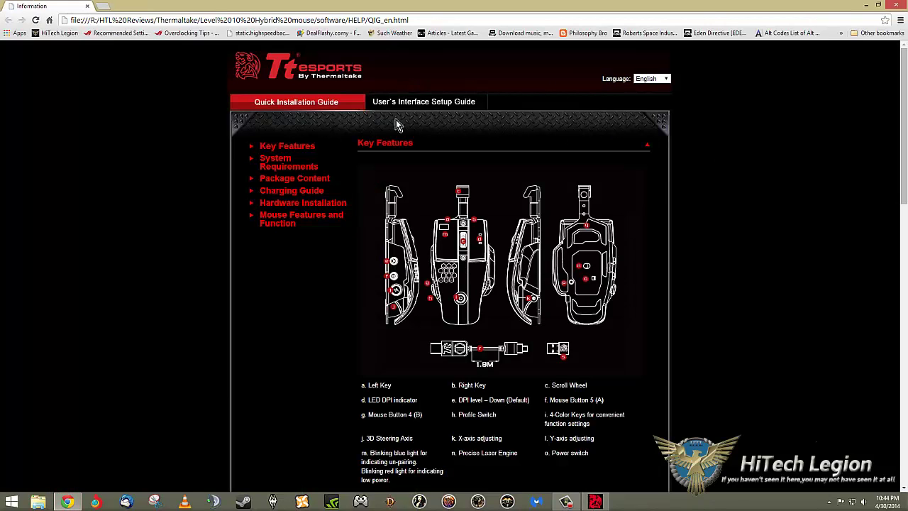
scroll(458, 234, down, 7)
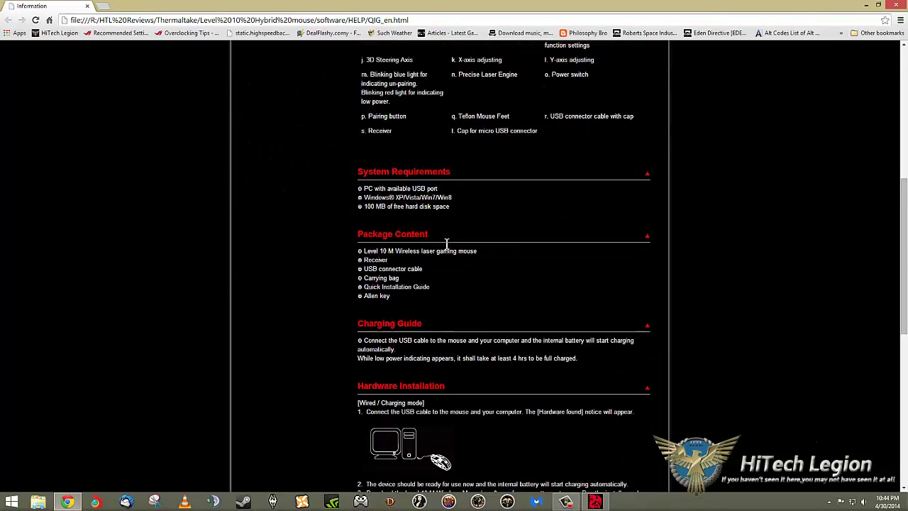
scroll(449, 230, up, 1)
scroll(447, 227, up, 7)
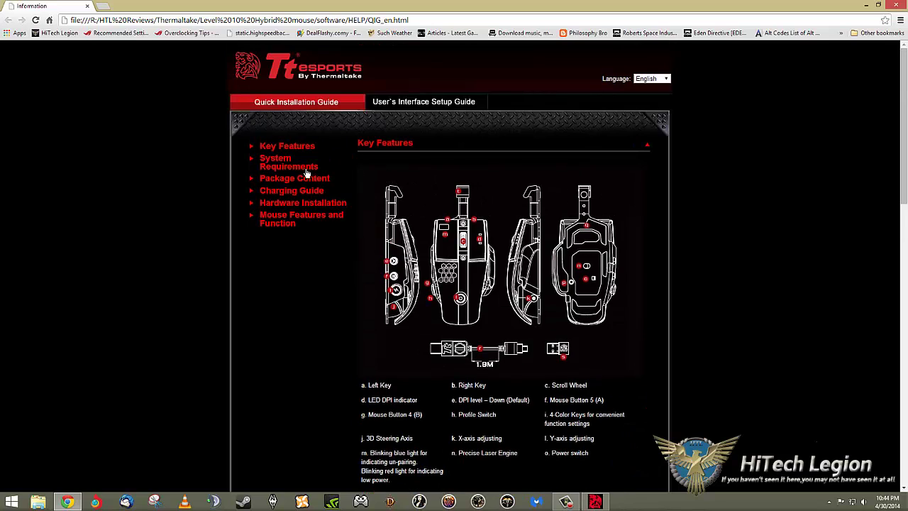
scroll(476, 249, down, 3)
scroll(440, 185, up, 3)
scroll(398, 178, down, 1)
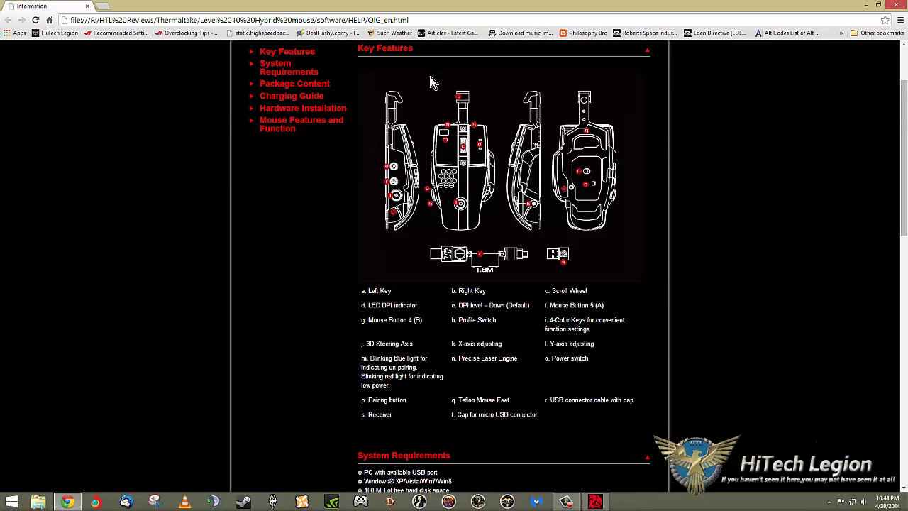
scroll(433, 277, down, 3)
scroll(433, 276, down, 2)
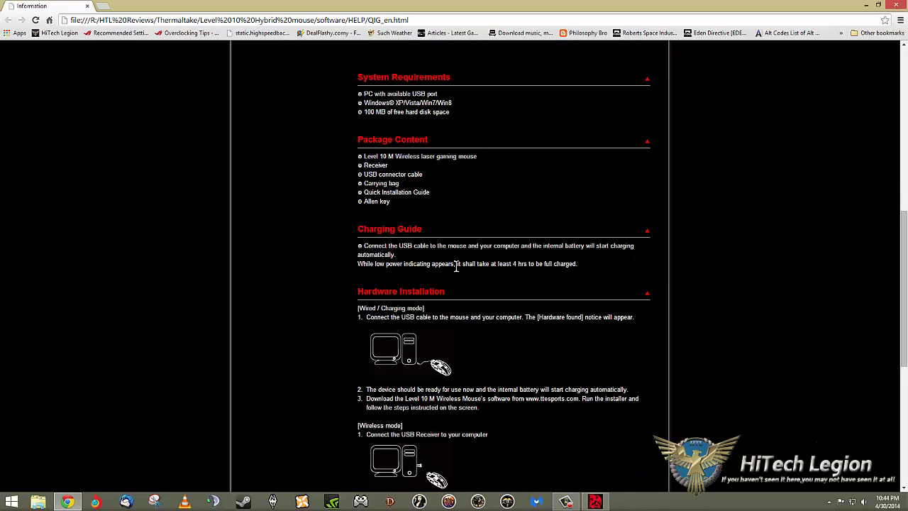
scroll(457, 274, down, 4)
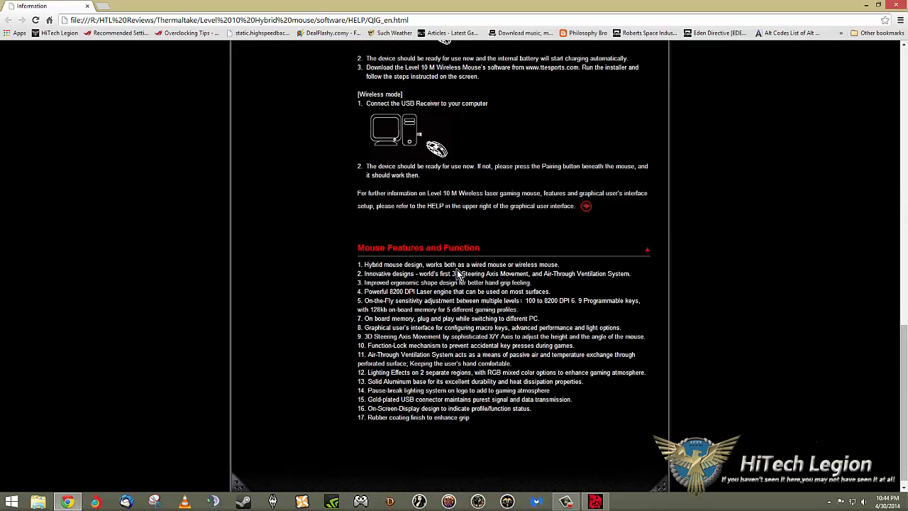
scroll(458, 284, up, 15)
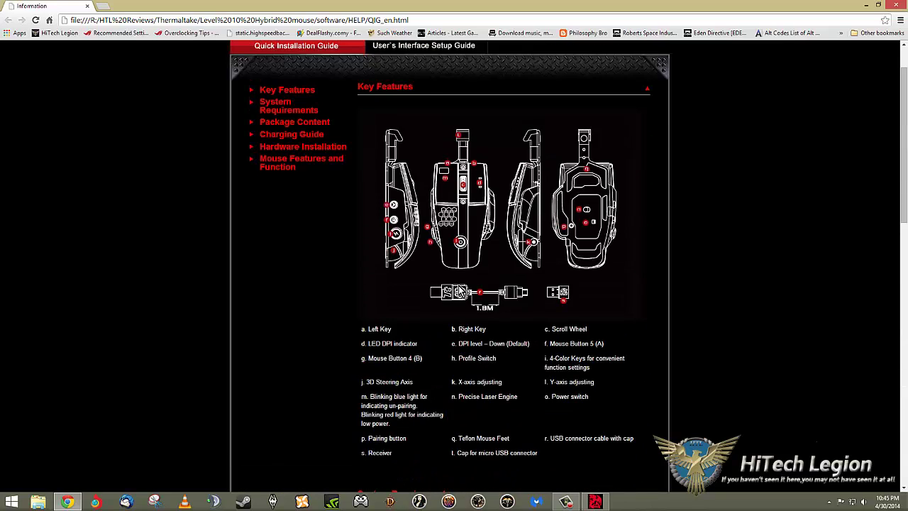
- Close the help guide and exit to the desktop by closing the Level 10 M mouse software
click(88, 8)
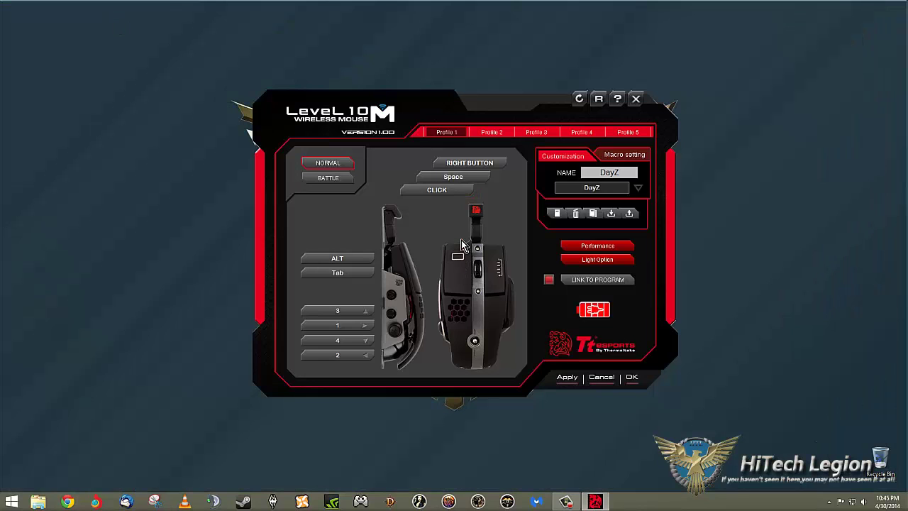
click(637, 100)
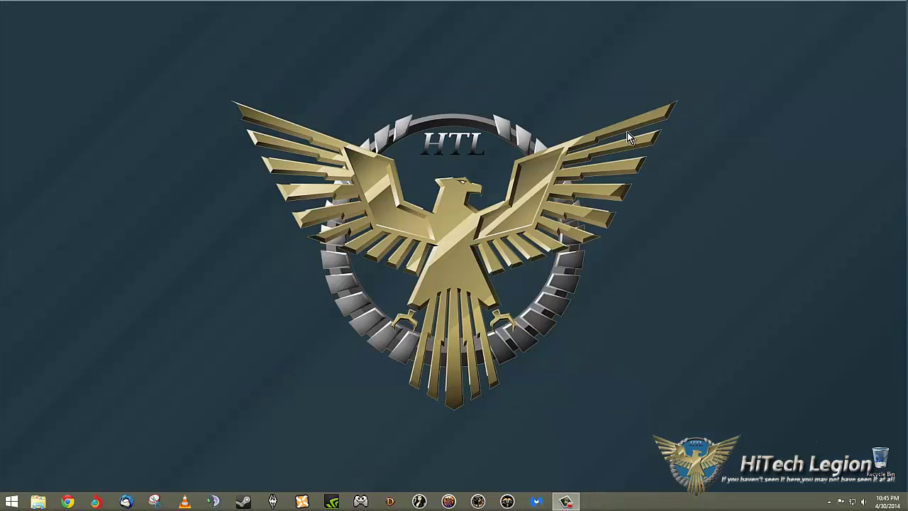
mouse_move(569, 505)
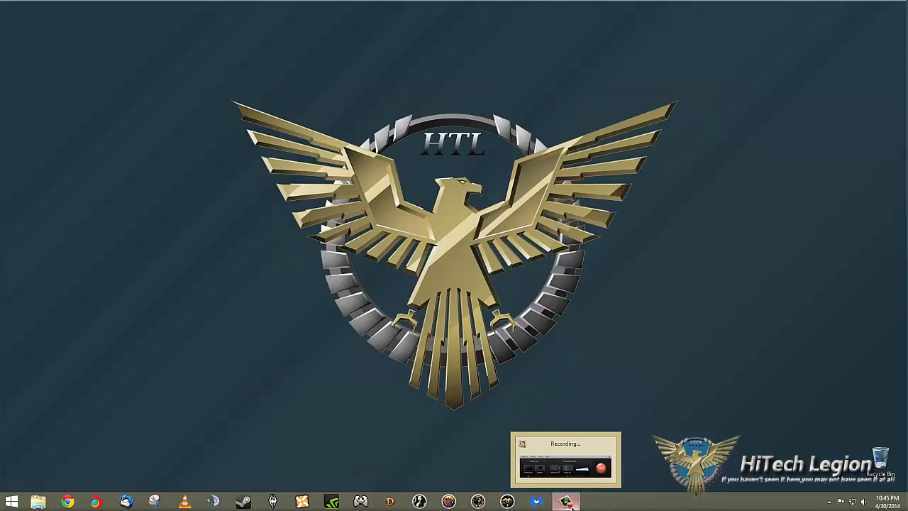